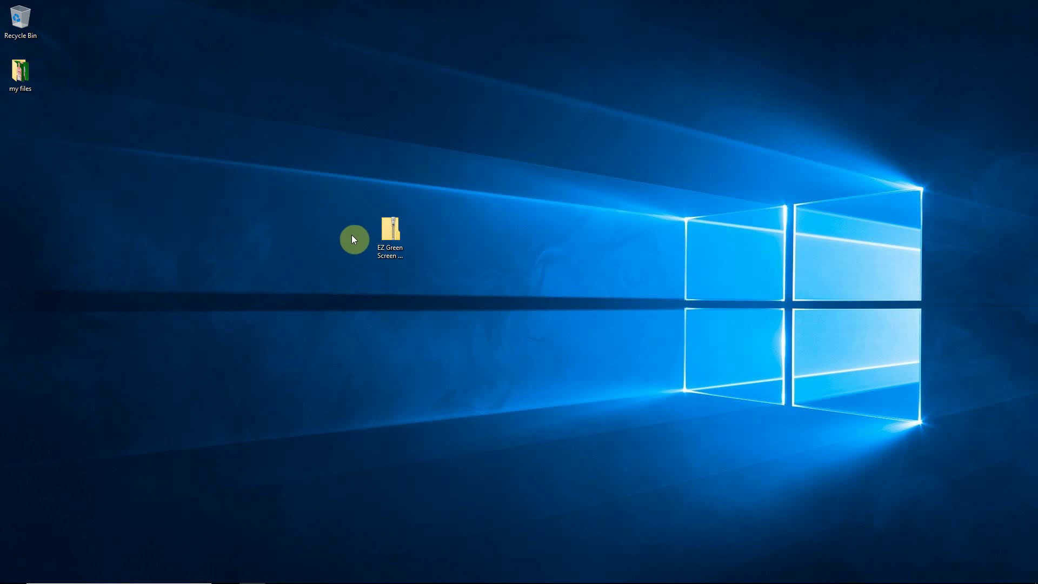
Extract the EZ Green Screen zip archive into the suggested desktop folder.
right_click(394, 237)
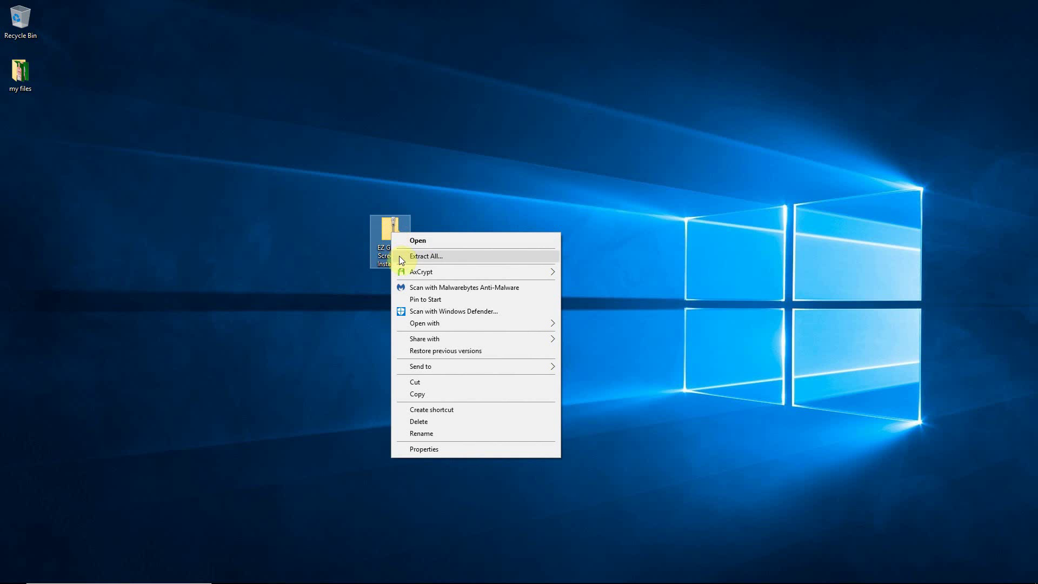
click(423, 256)
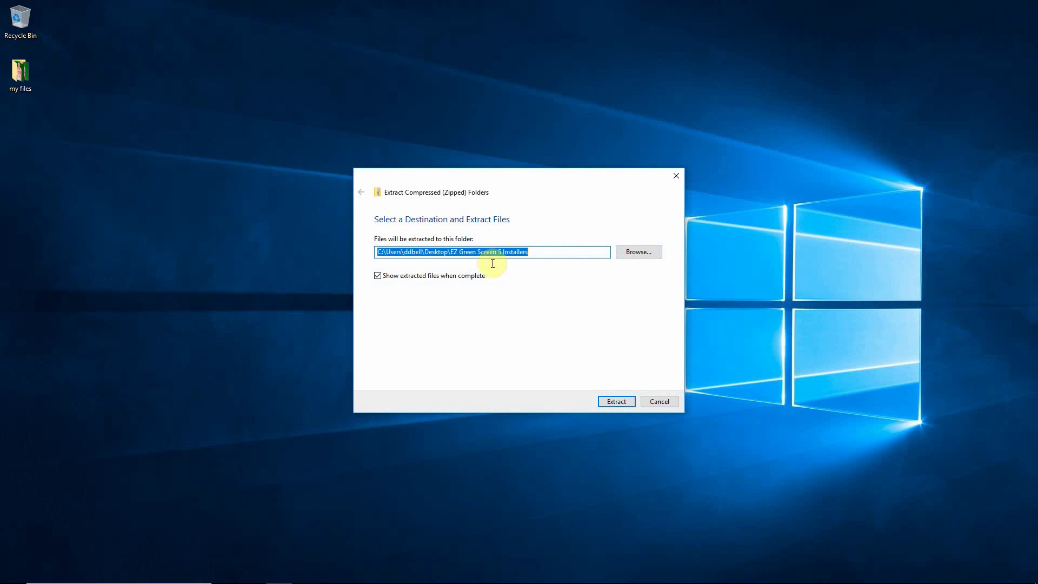
click(612, 402)
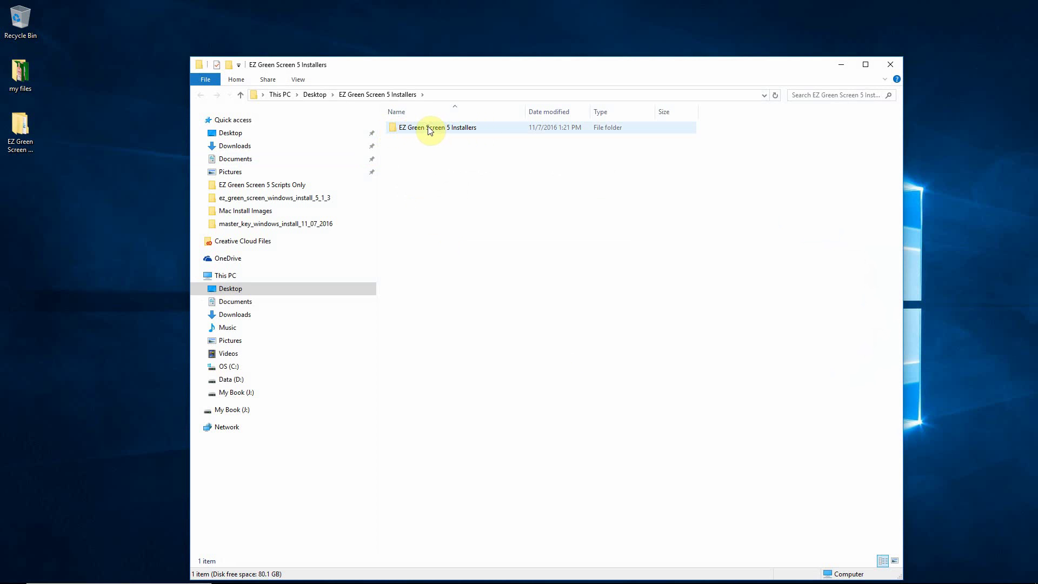
Open the EZ Green Screen 5 Installers subfolder, then its ez_green_screen_windows_install_5_1_3 folder.
double_click(427, 128)
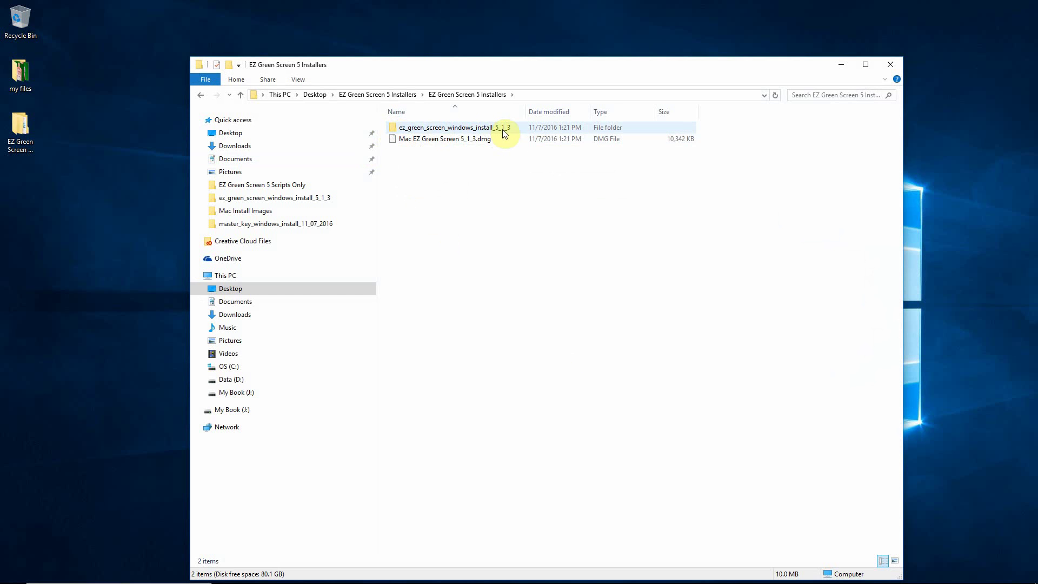
double_click(457, 129)
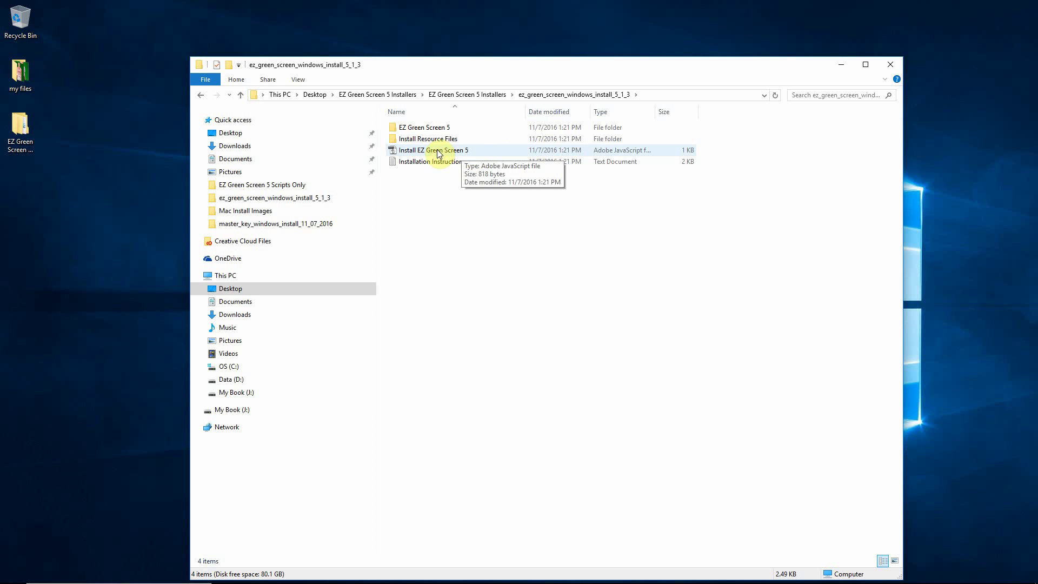
Close File Explorer and scroll through the Windows 10 Start menu app list.
click(891, 64)
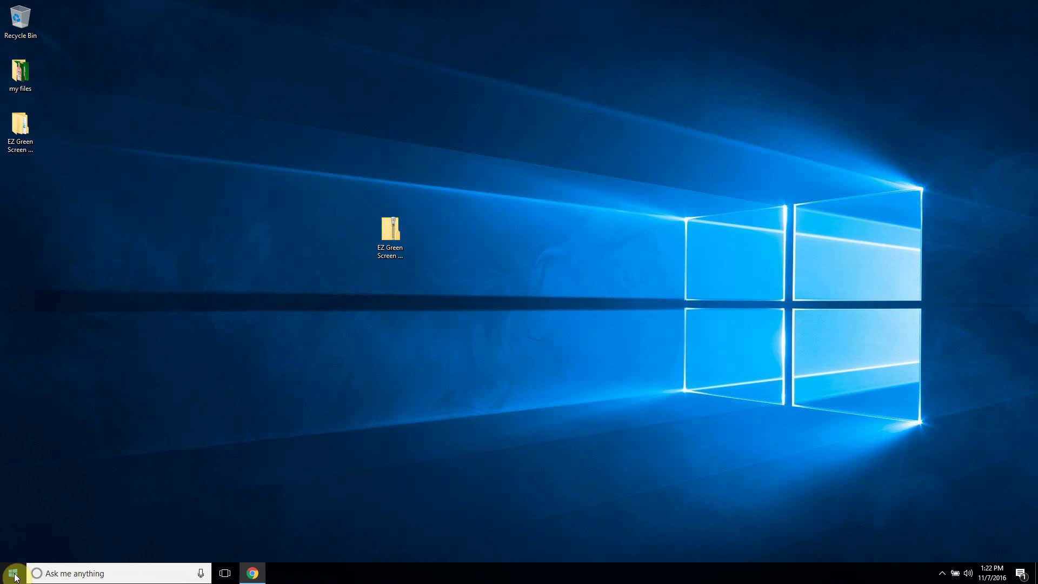
click(13, 574)
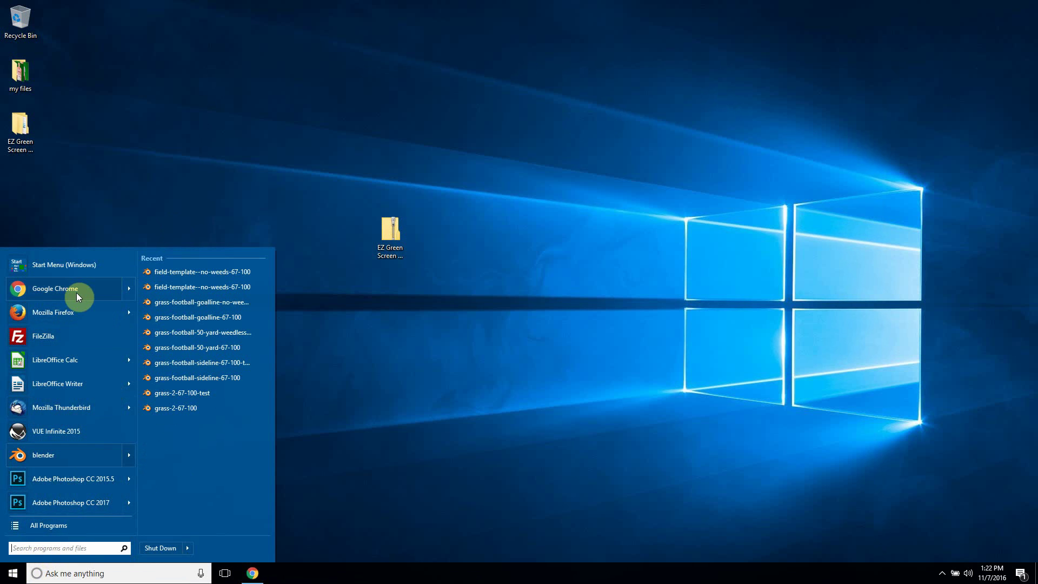
click(54, 265)
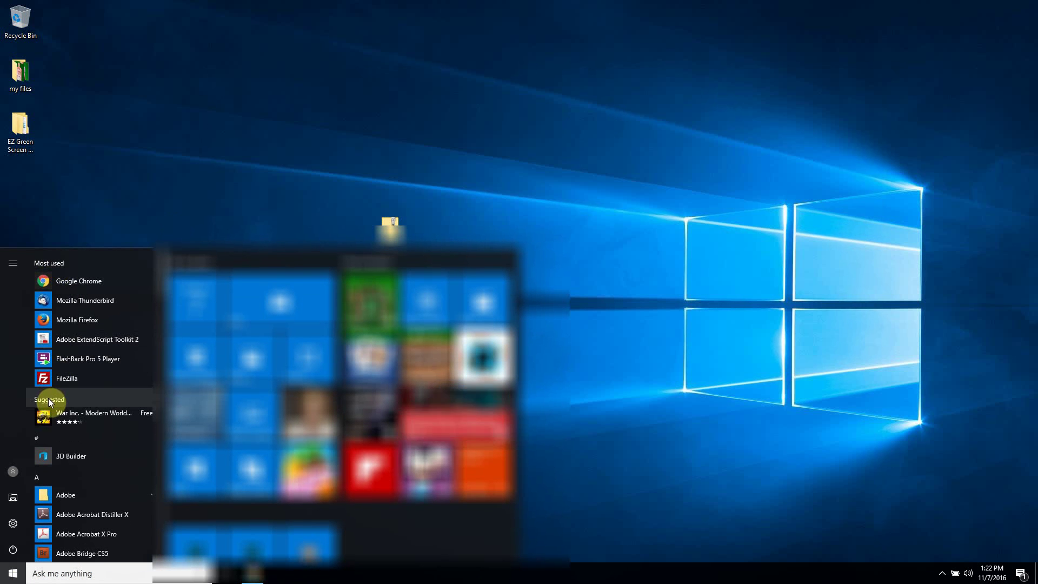
scroll(49, 403, down, 2)
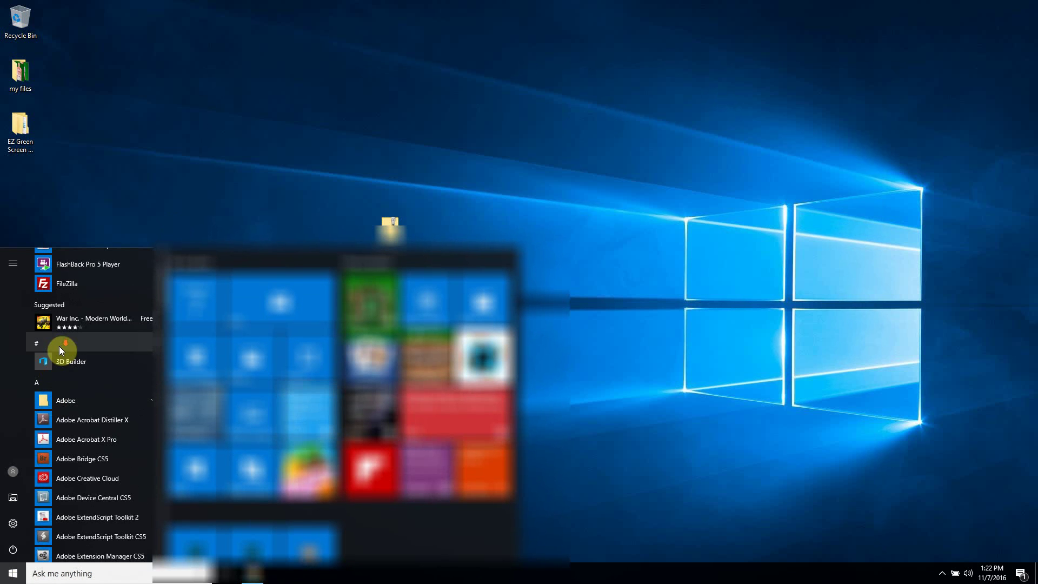
scroll(59, 346, down, 4)
scroll(70, 362, down, 1)
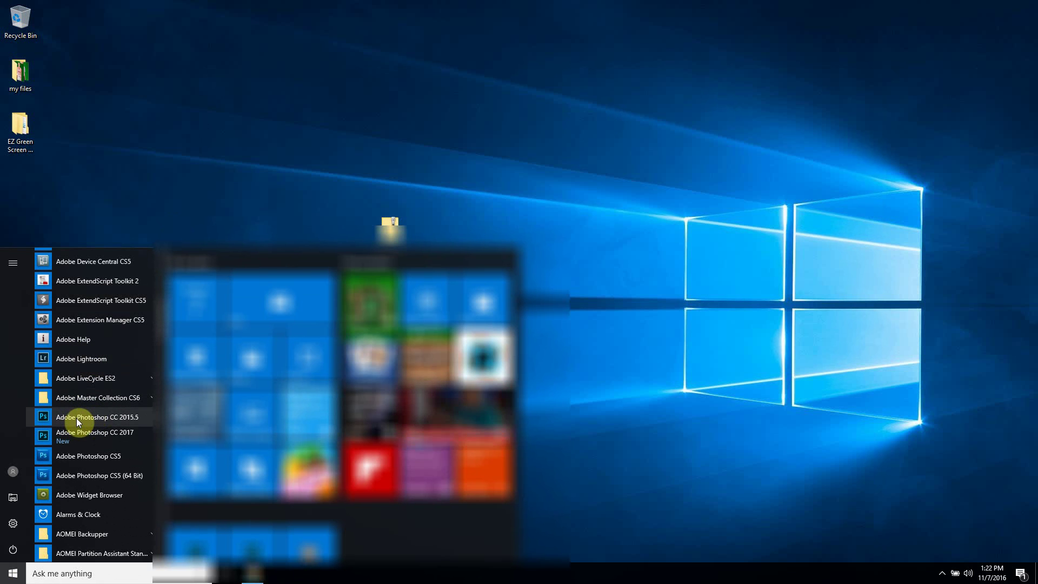
scroll(78, 421, down, 5)
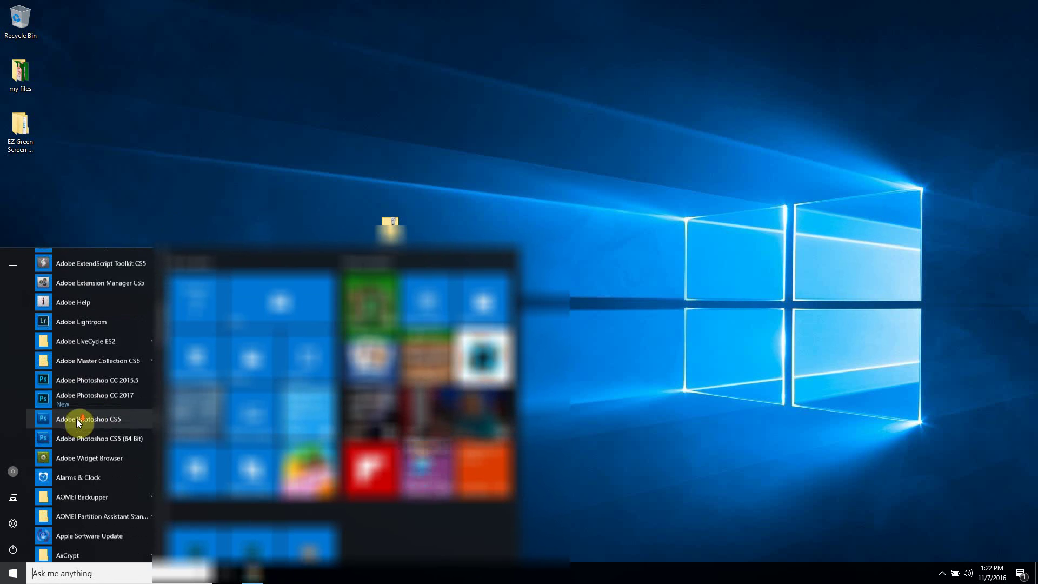
Search for 'cc 2017' and run Adobe Photoshop CC 2017 as administrator.
click(73, 572)
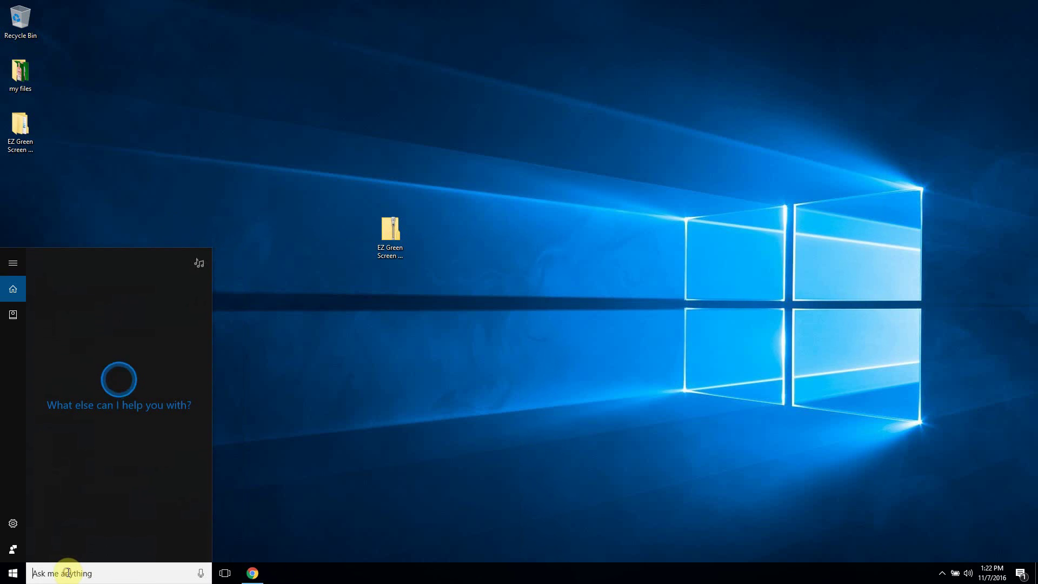
text(cc)
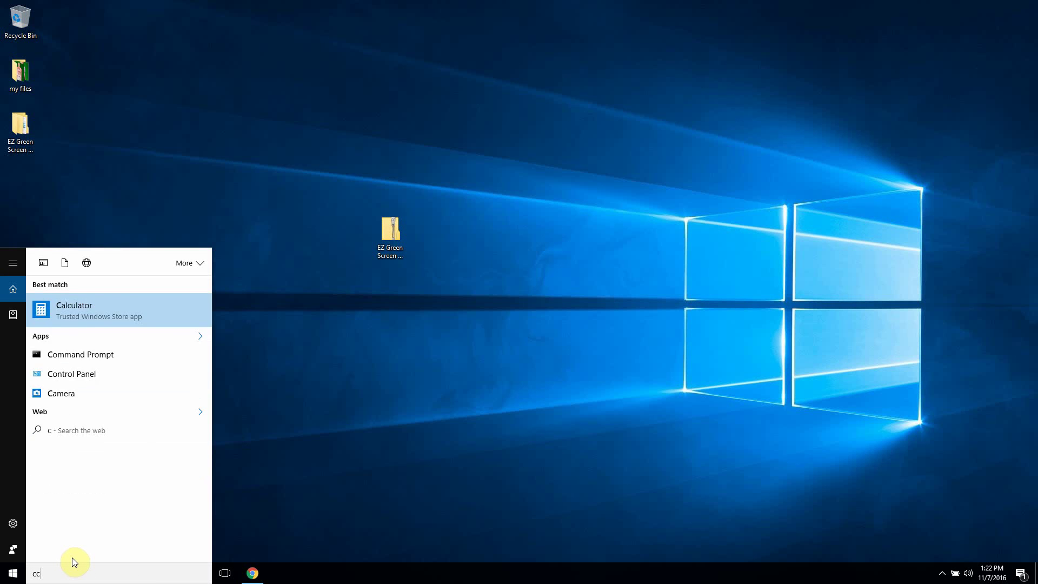
text( 2017)
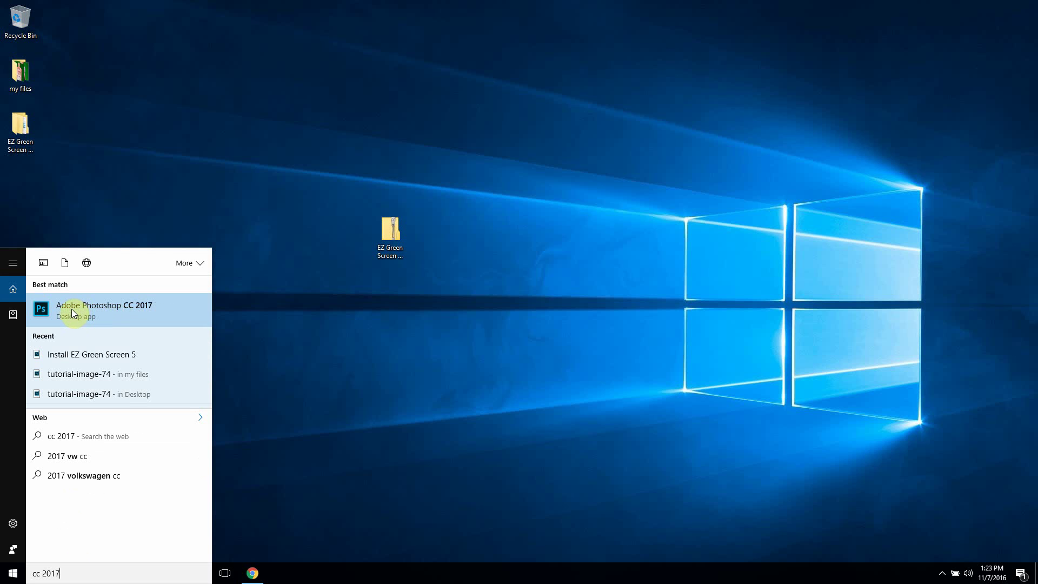
right_click(155, 306)
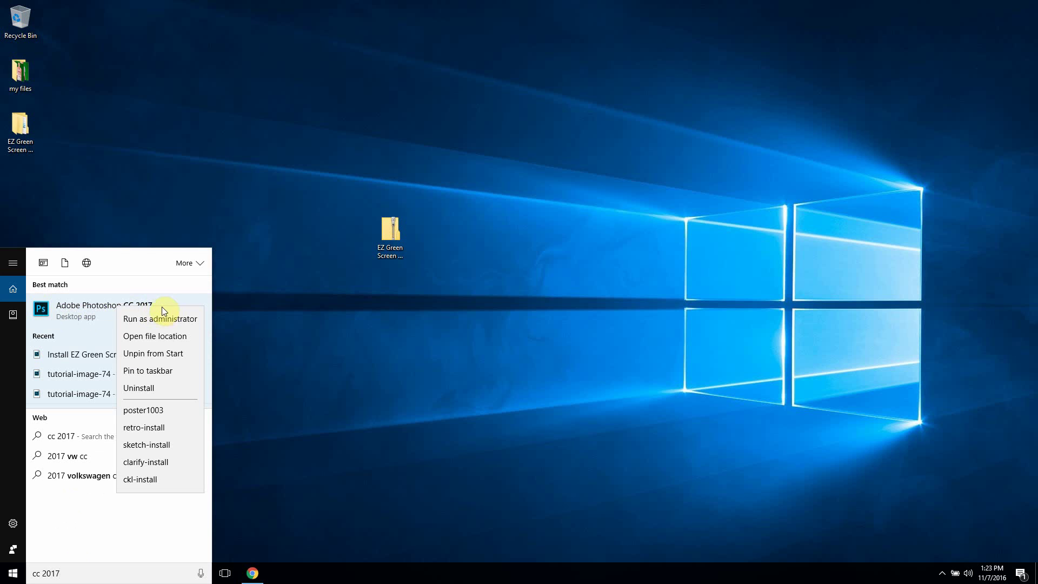
click(168, 319)
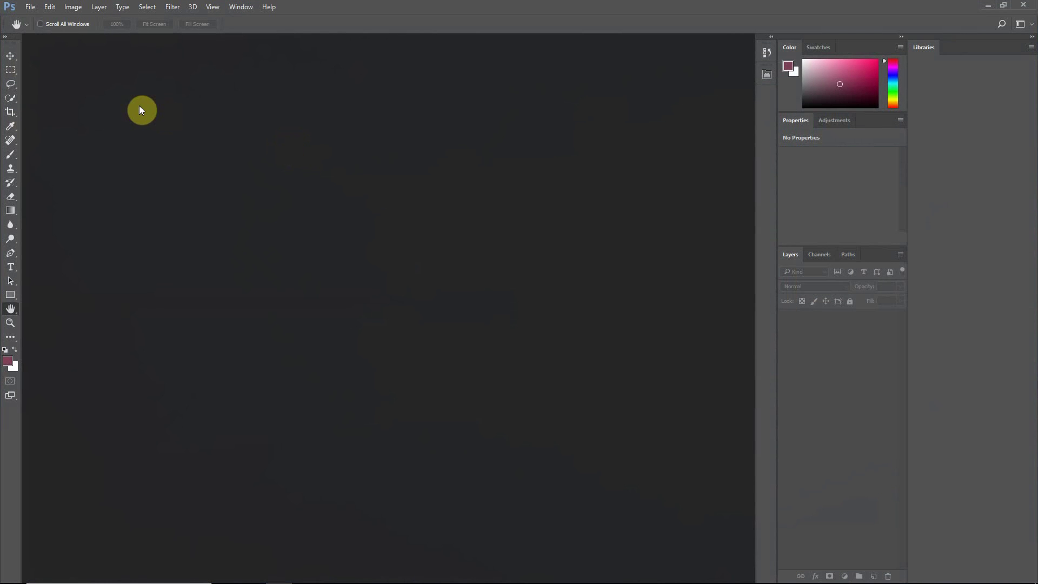
Browse scripts to Desktop's ez_green_screen_windows_install_5_1_3 folder and select Install EZ Green Screen 5.
click(30, 6)
mouse_move(66, 254)
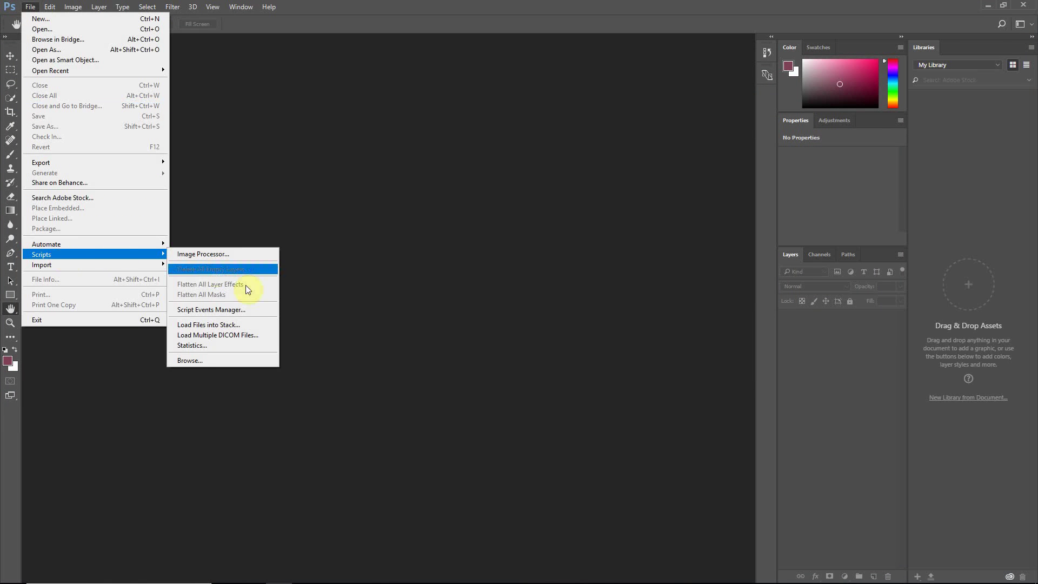
click(222, 361)
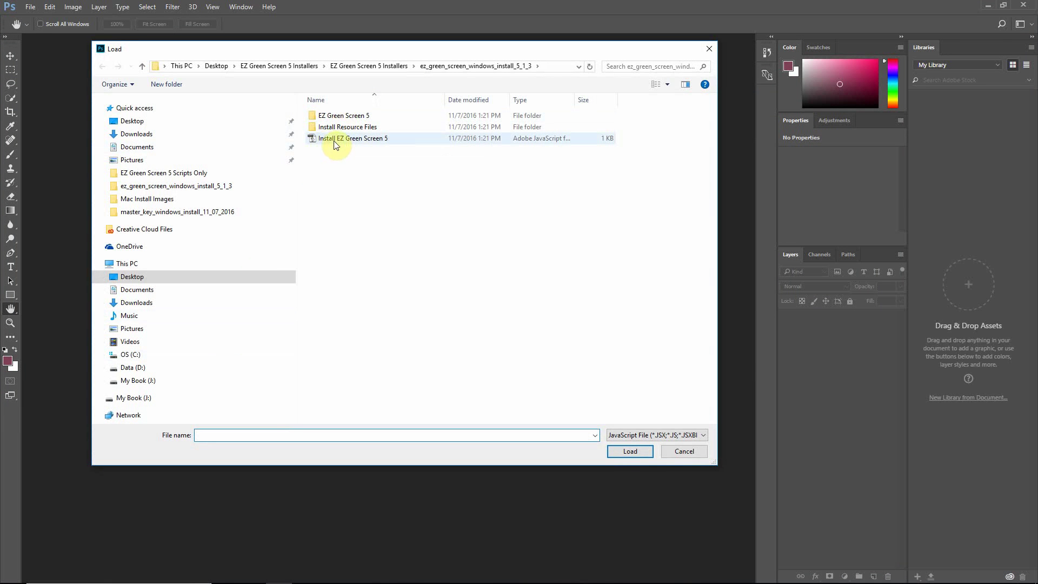
click(214, 66)
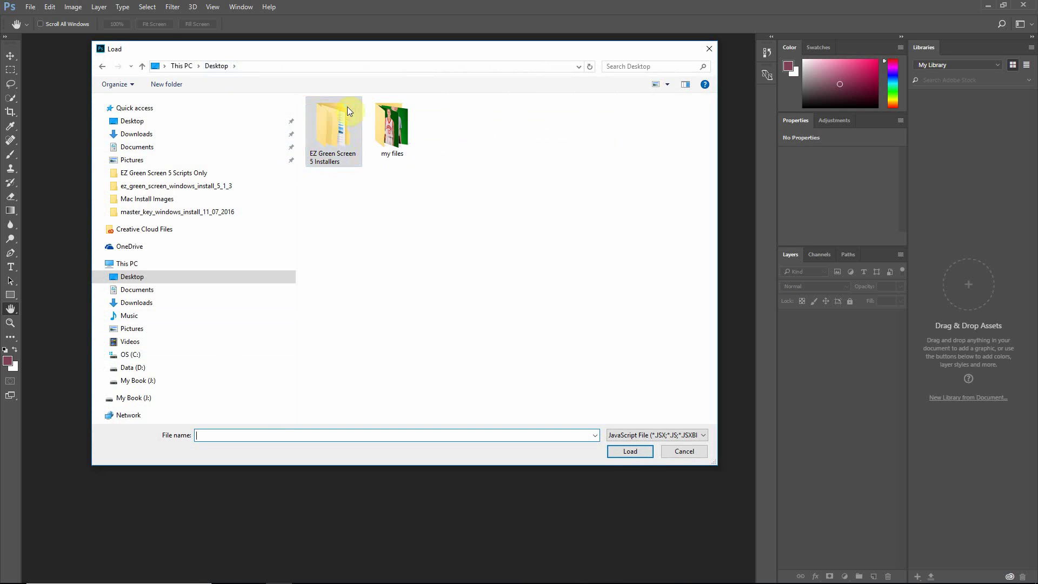
double_click(339, 135)
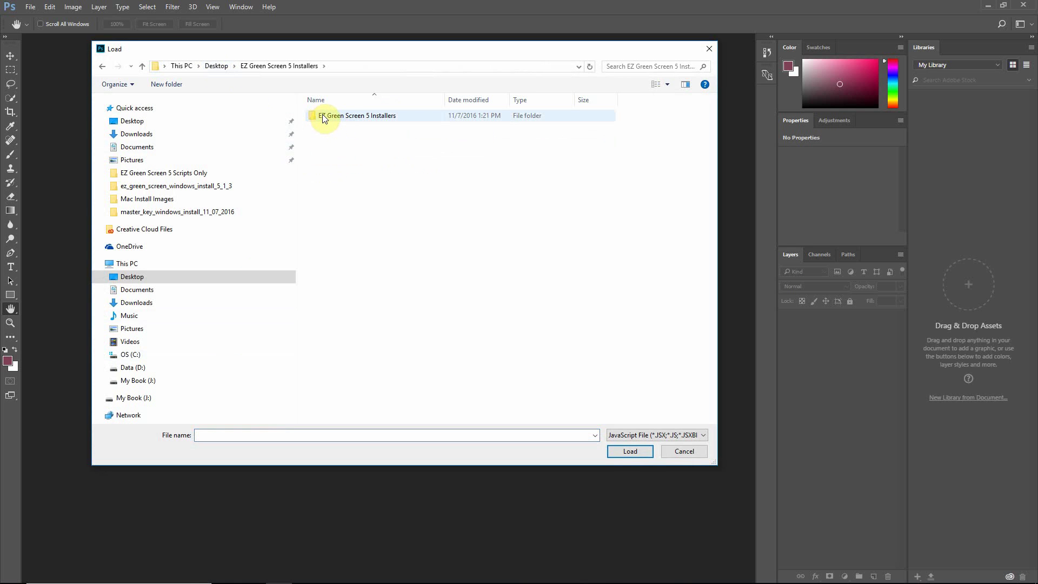
double_click(312, 115)
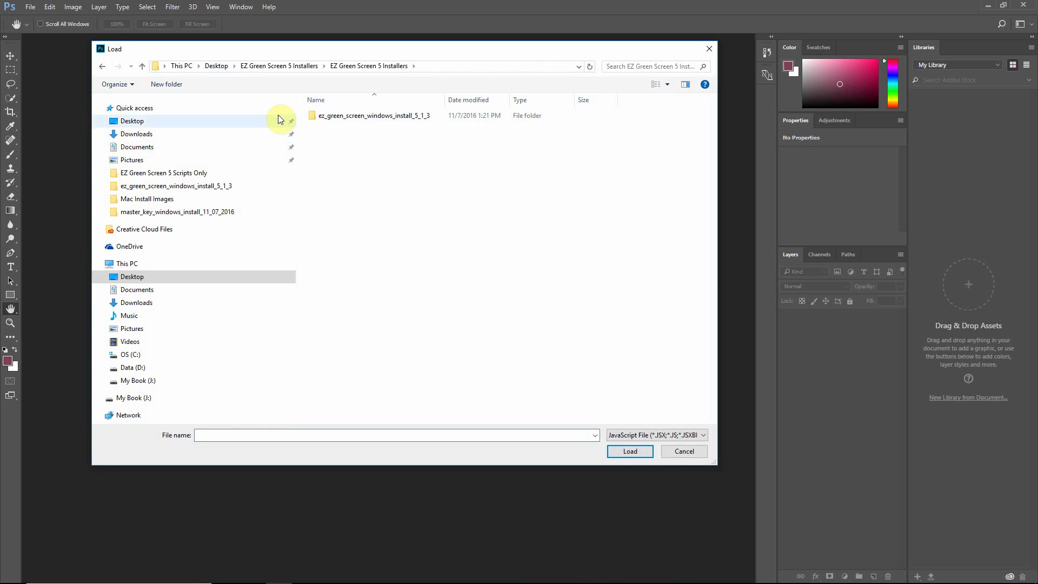
double_click(355, 115)
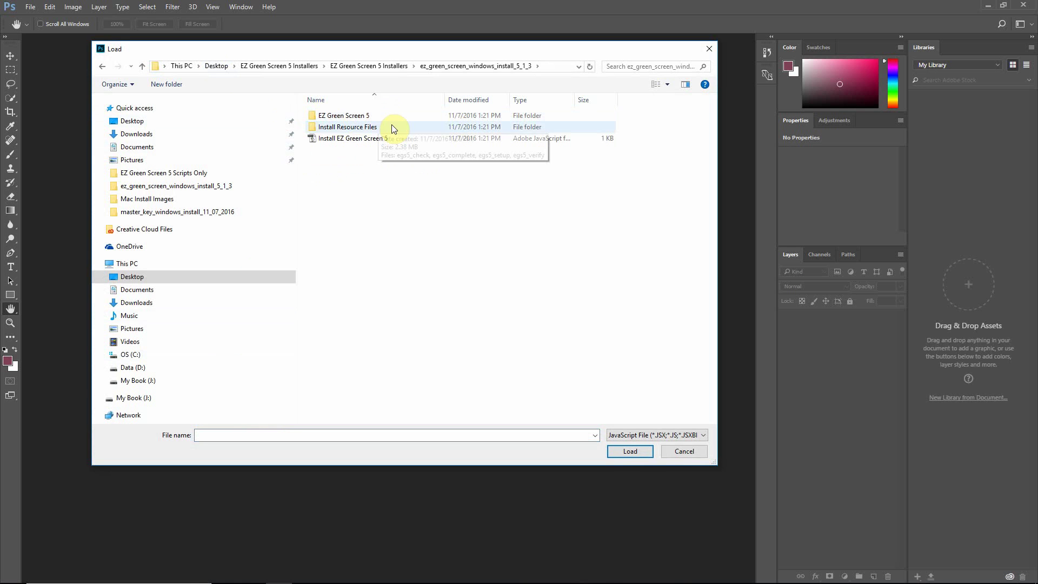
click(326, 141)
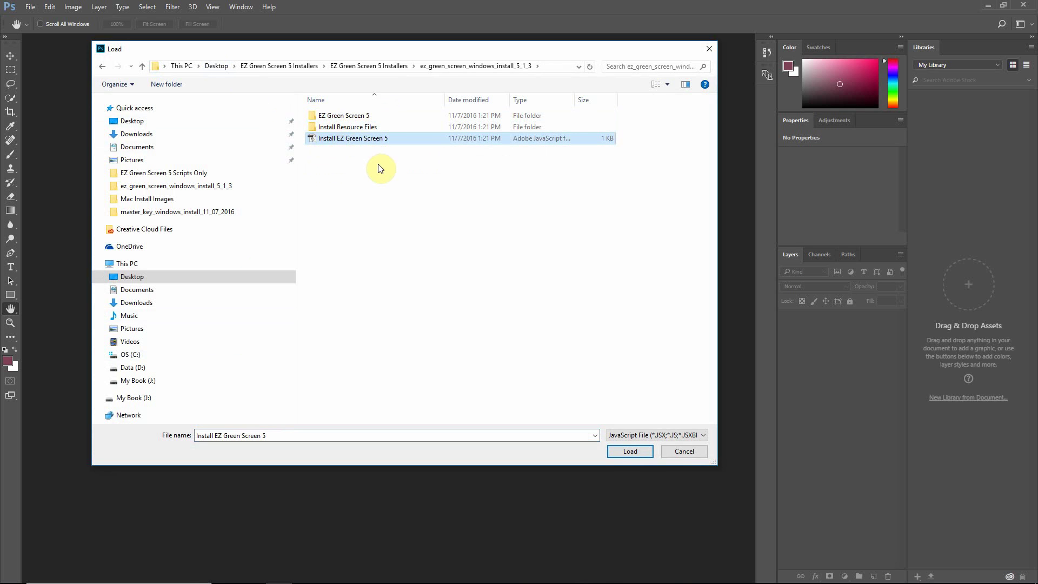
Load the Install EZ Green Screen 5 script and accept its license terms.
click(631, 451)
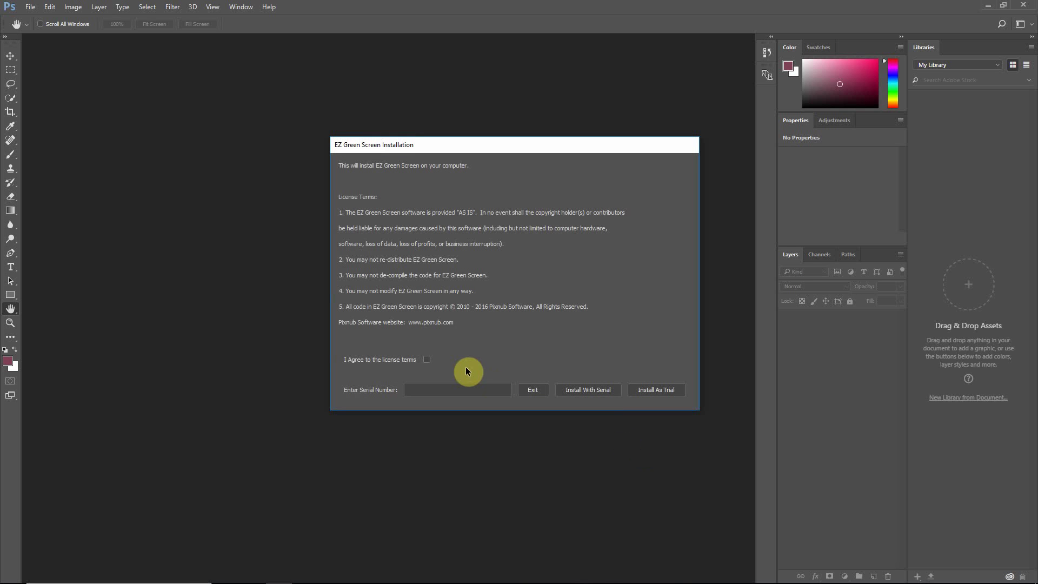
click(426, 360)
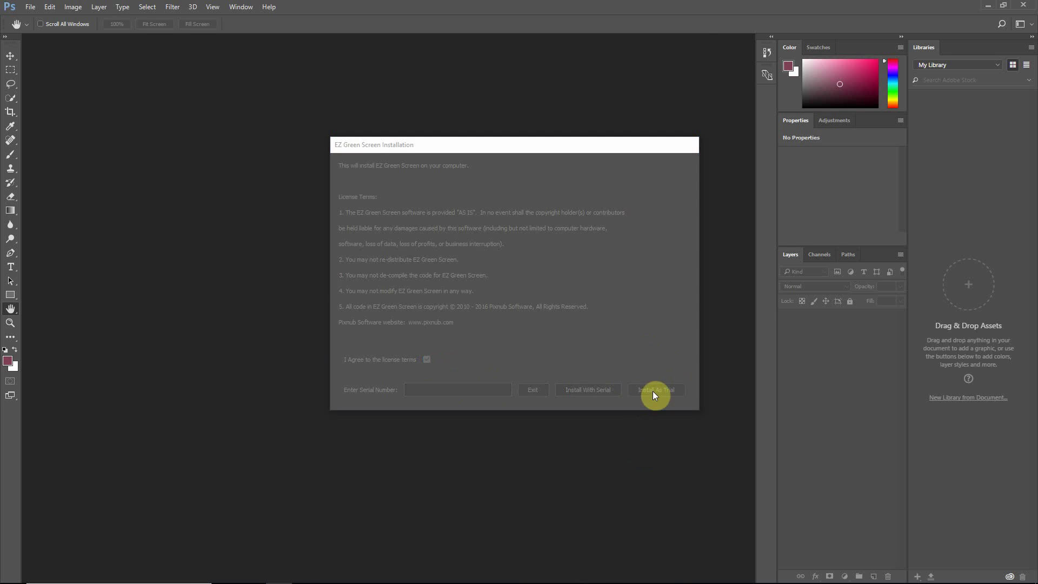
Dismiss the Installation Complete notice, look through the Filter menu, and exit Photoshop.
click(514, 298)
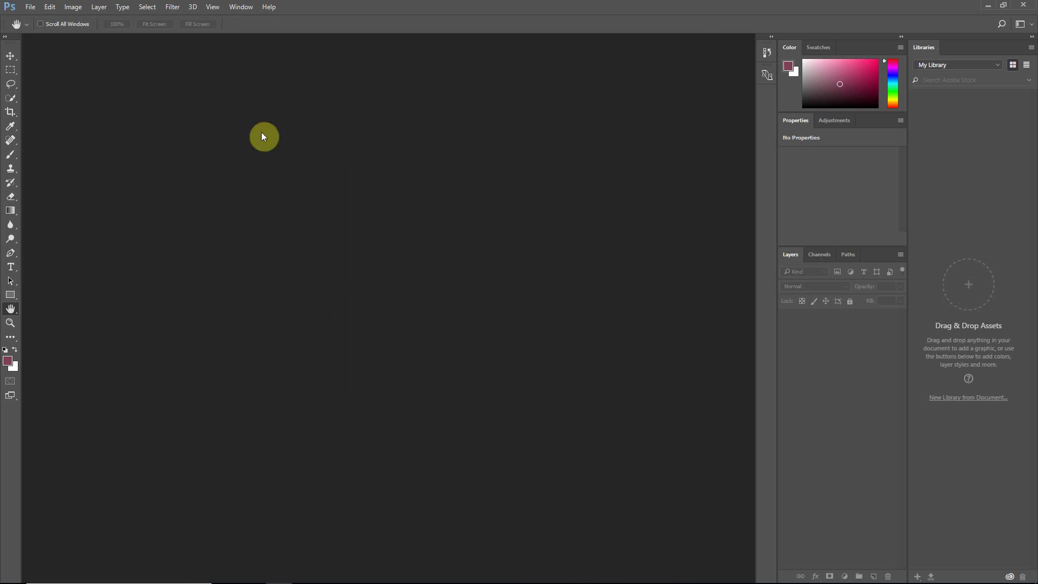
click(172, 7)
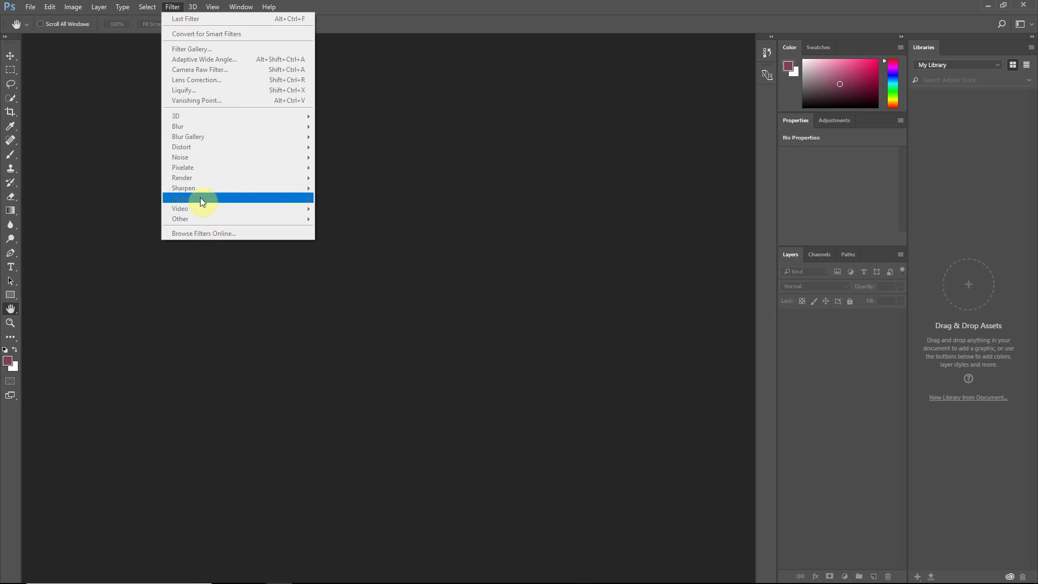
click(189, 232)
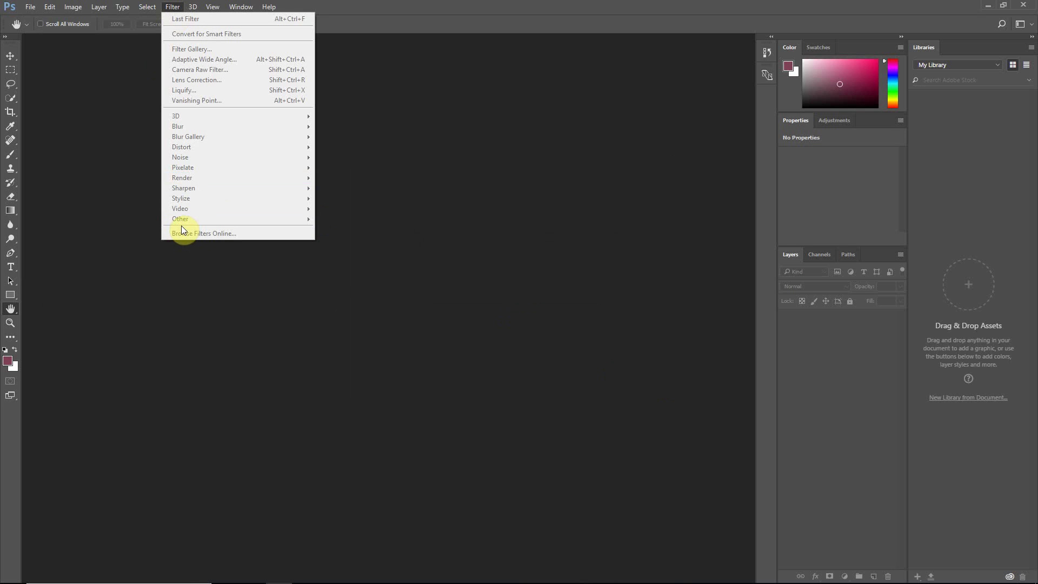
click(1024, 5)
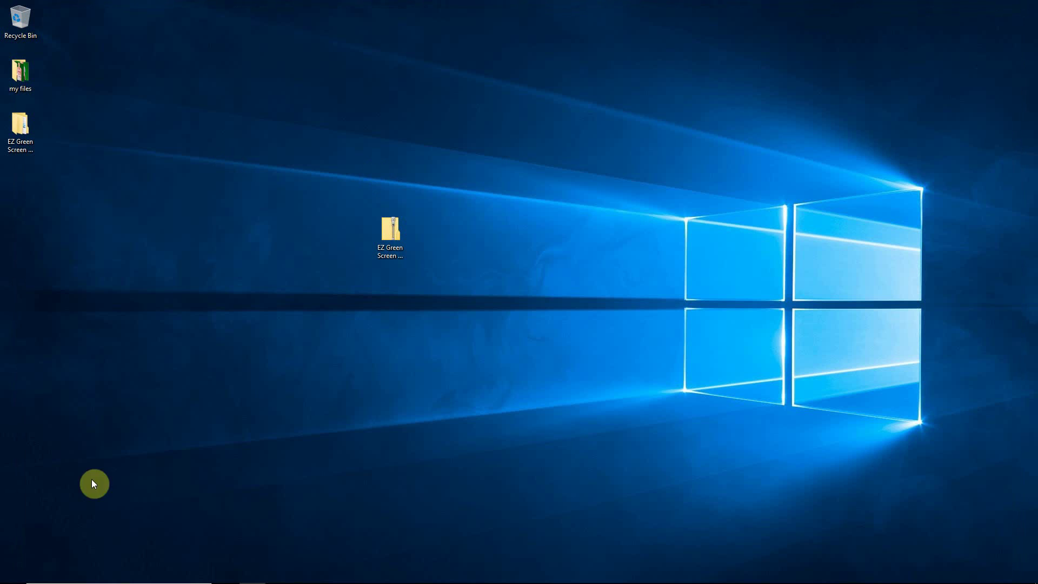
Relaunch Adobe Photoshop CC 2017 from the Start menu list.
click(13, 574)
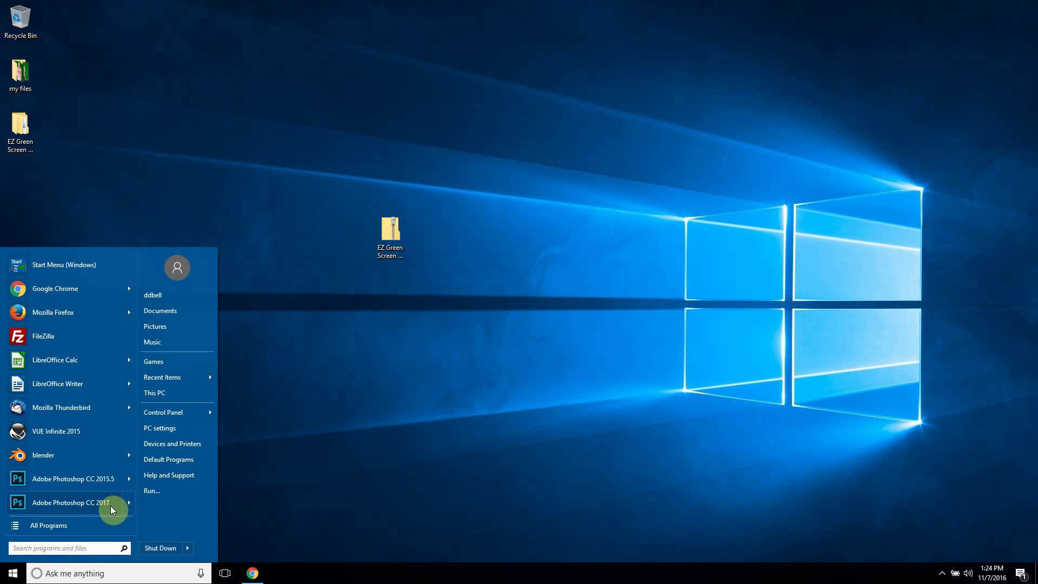
mouse_move(99, 507)
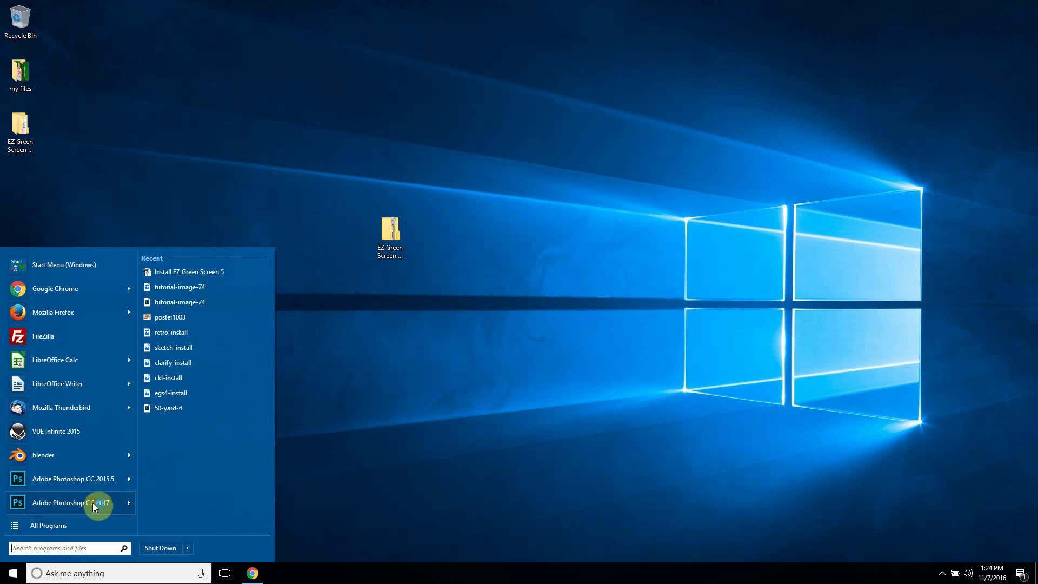
click(93, 503)
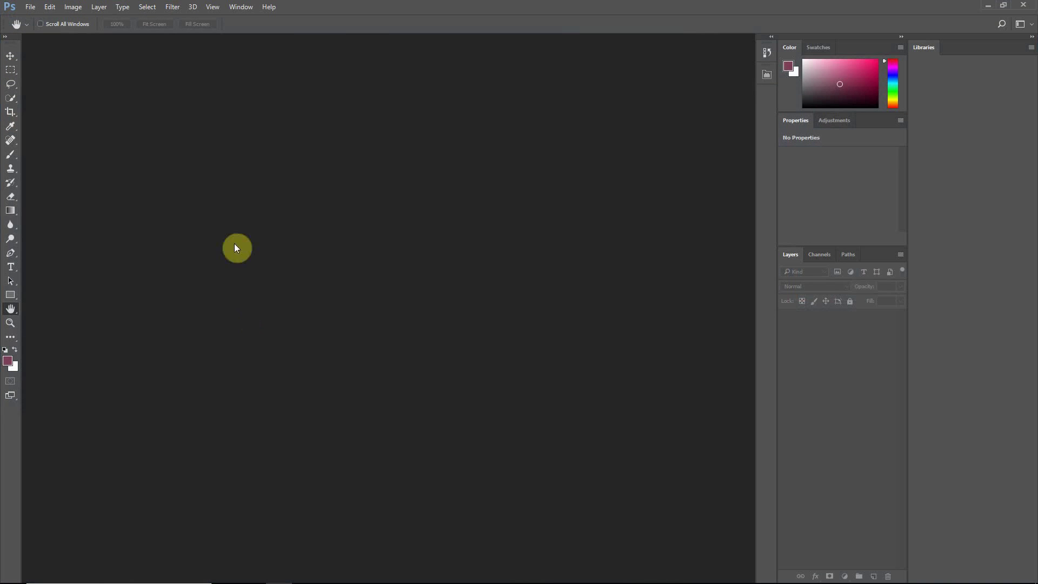
Check the Filter menu for EZ Green Screen entries, then open recent file tutorial-image-74.jpg.
click(173, 7)
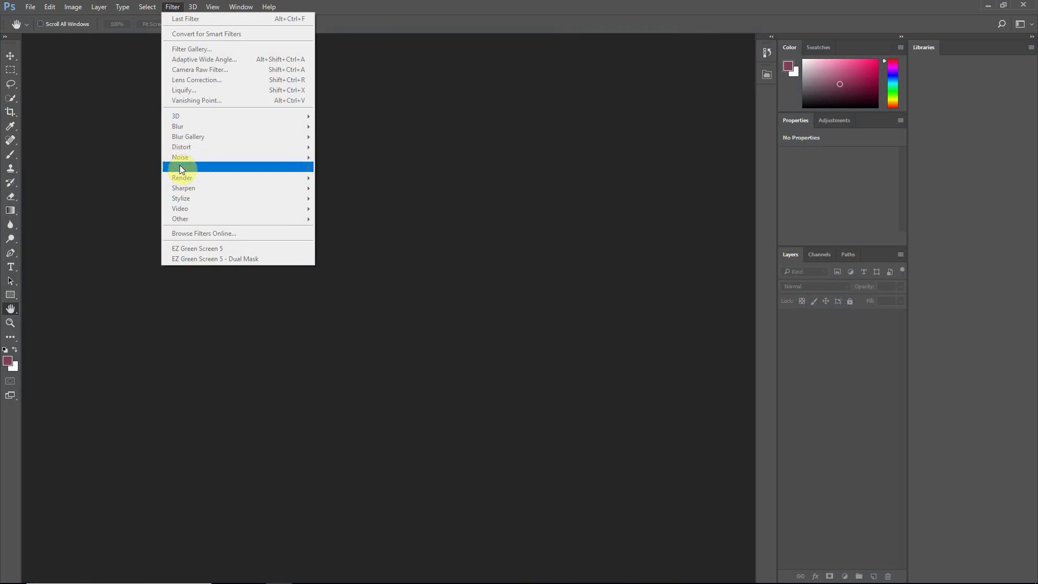
click(80, 115)
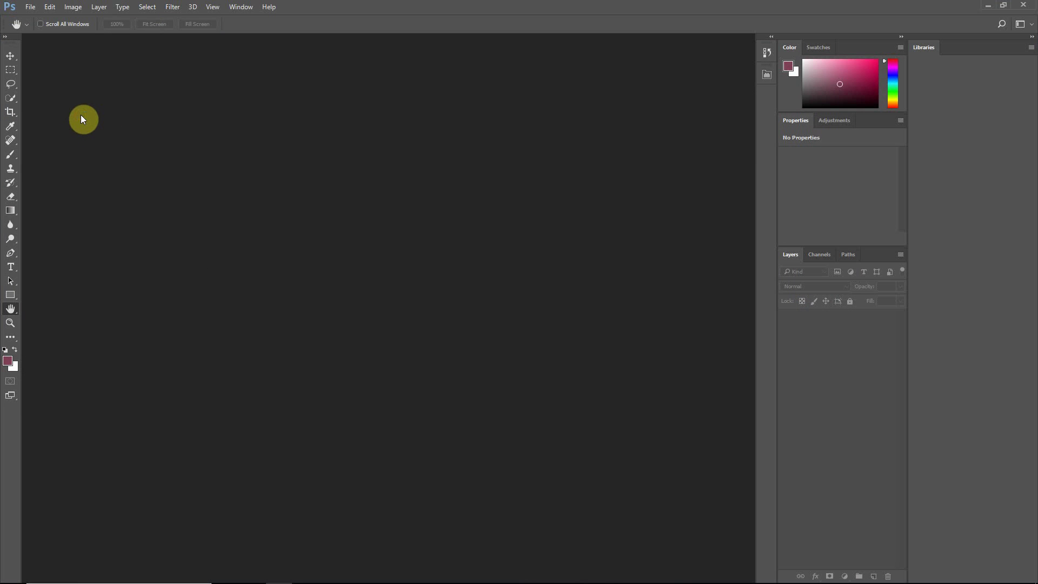
click(34, 9)
click(33, 9)
click(33, 8)
mouse_move(63, 70)
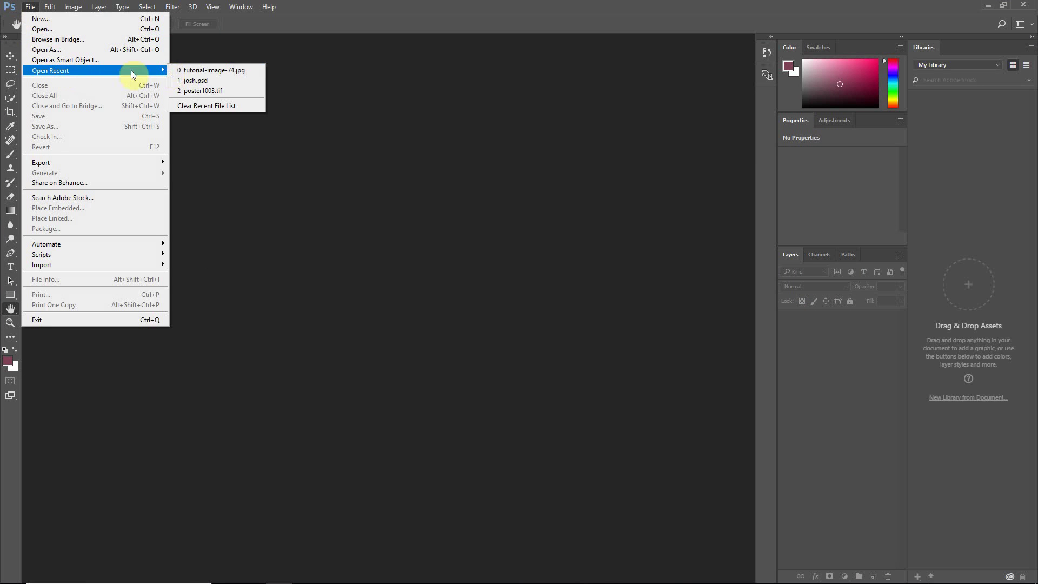
click(194, 70)
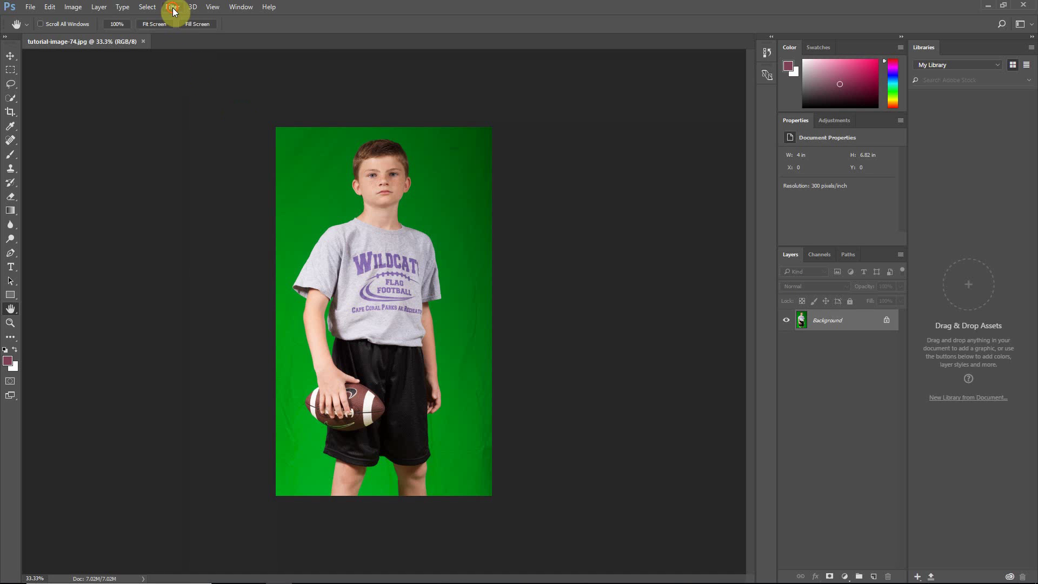
Run Filter > EZ Green Screen 5 and activate it online with the license key.
click(173, 9)
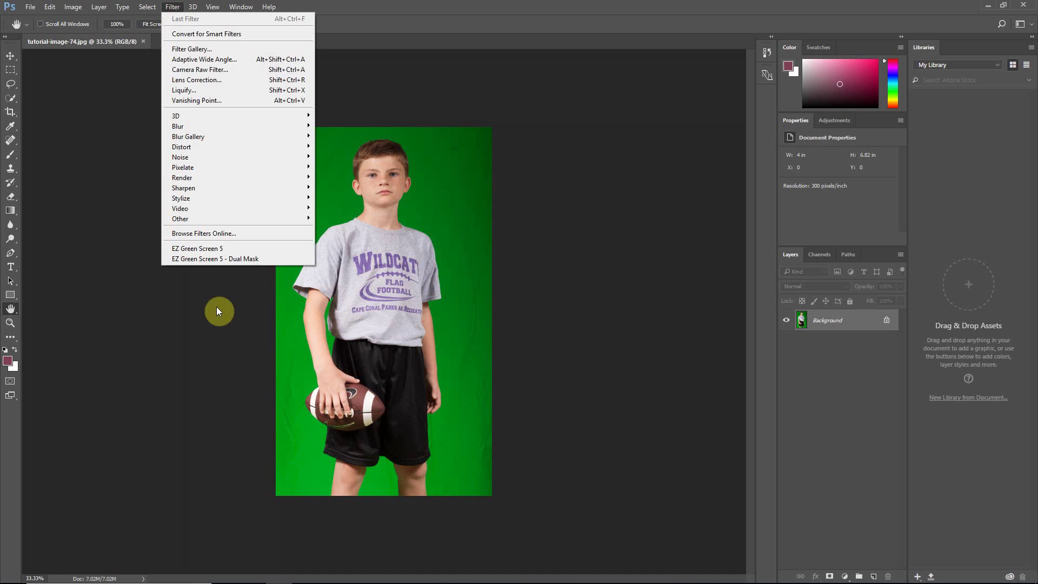
click(211, 253)
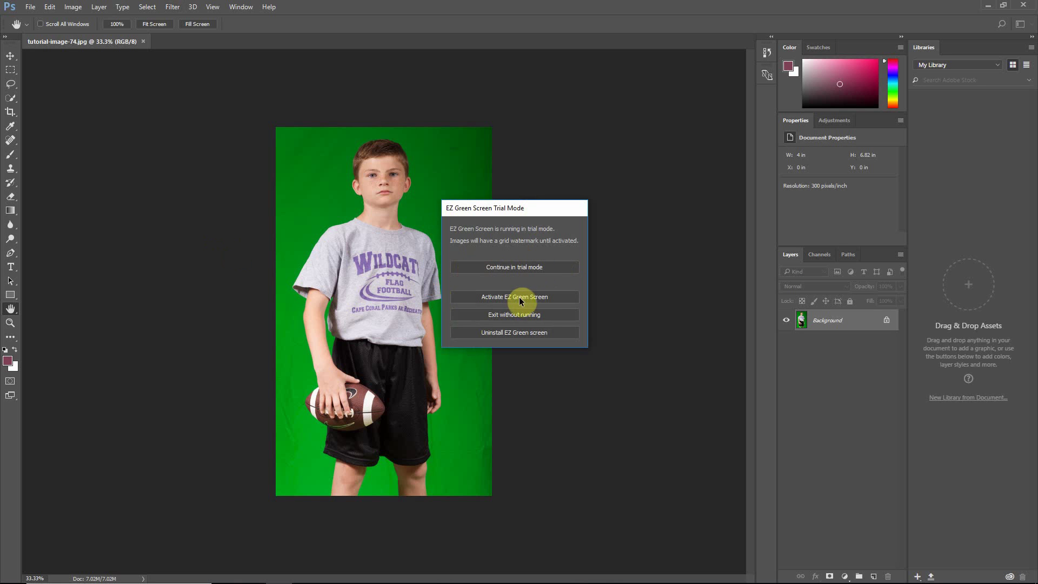
click(537, 297)
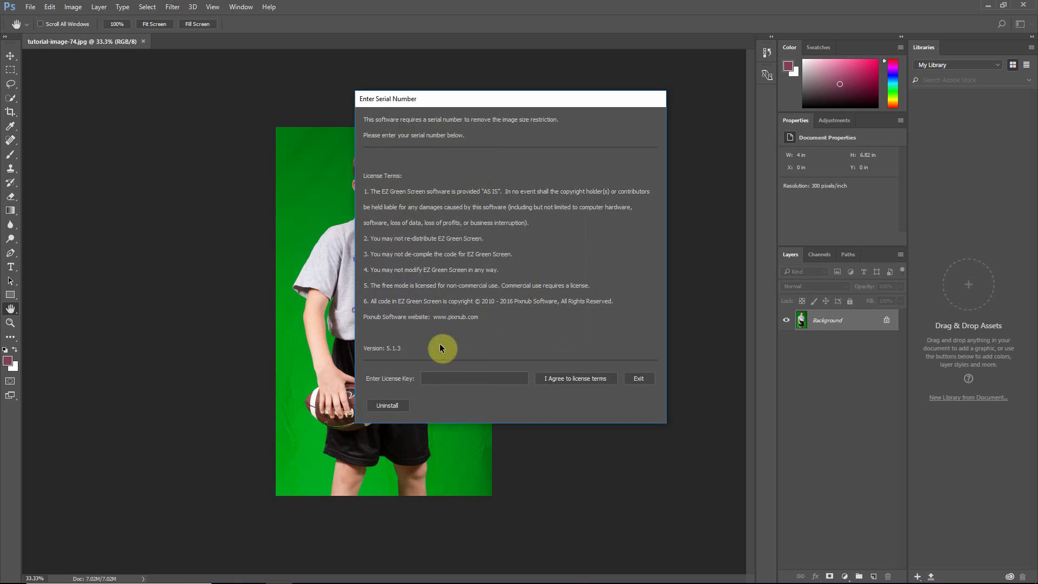
text(exxxx)
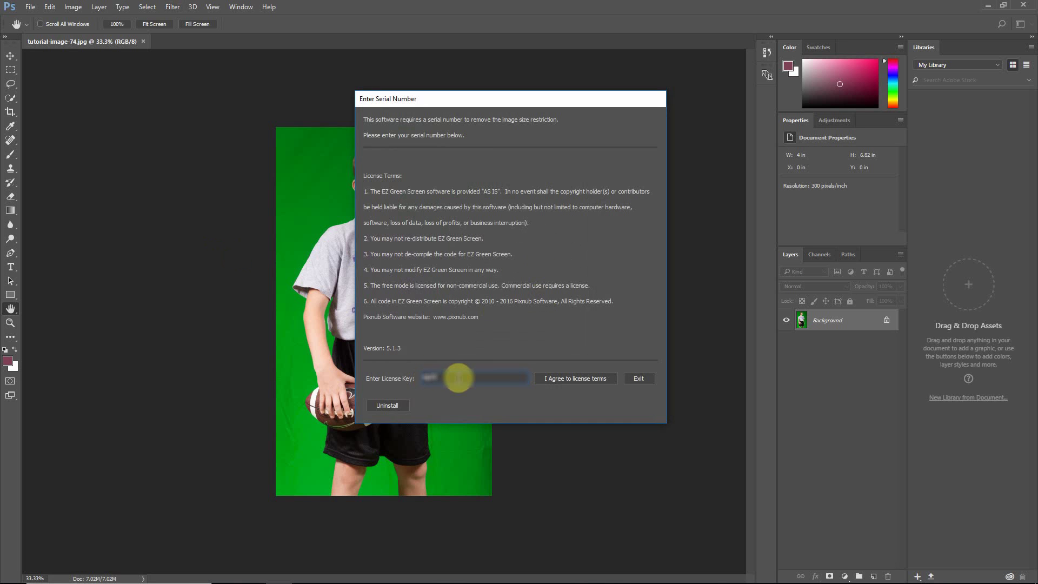
text(xxxx)
click(569, 380)
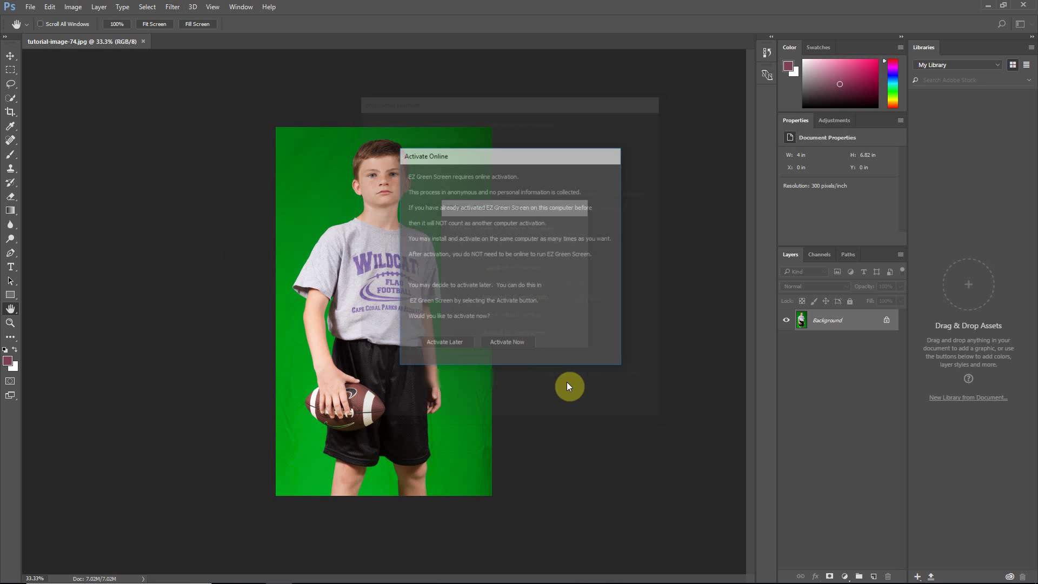
click(532, 347)
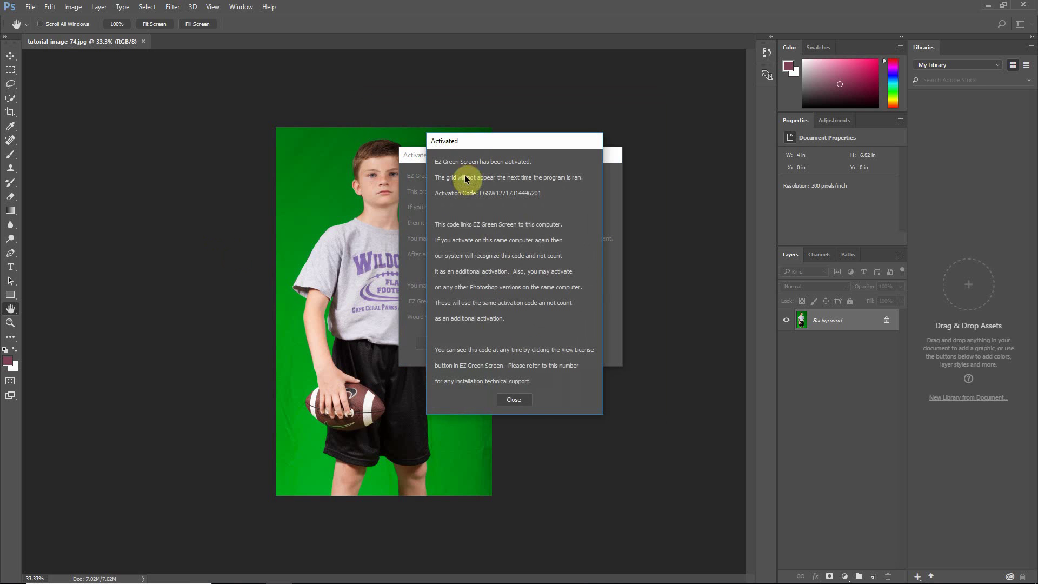
click(519, 400)
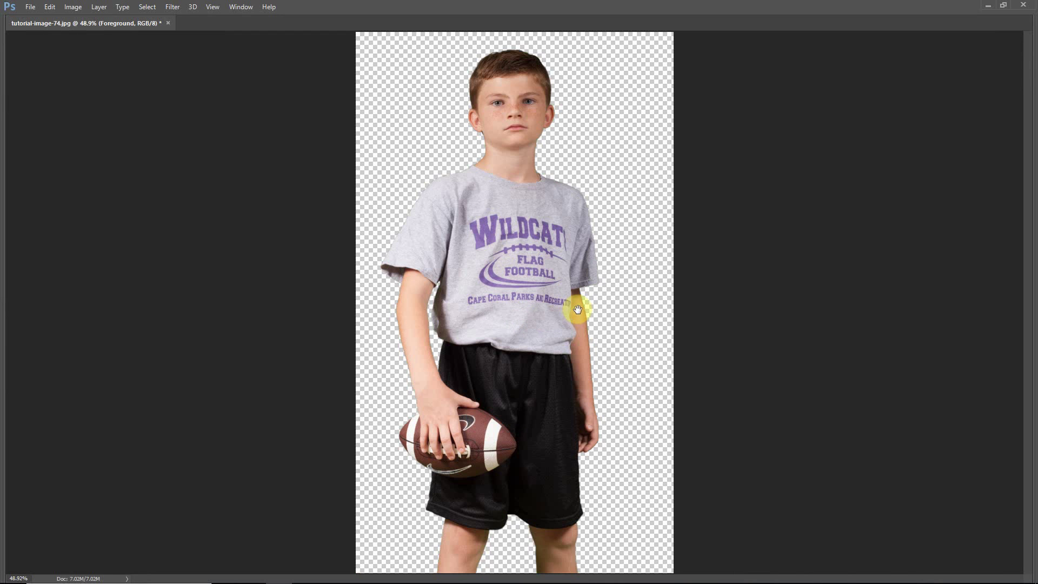
Exit the plugin, rerun EZ Green Screen 5 from Filter, and show its license information.
click(895, 428)
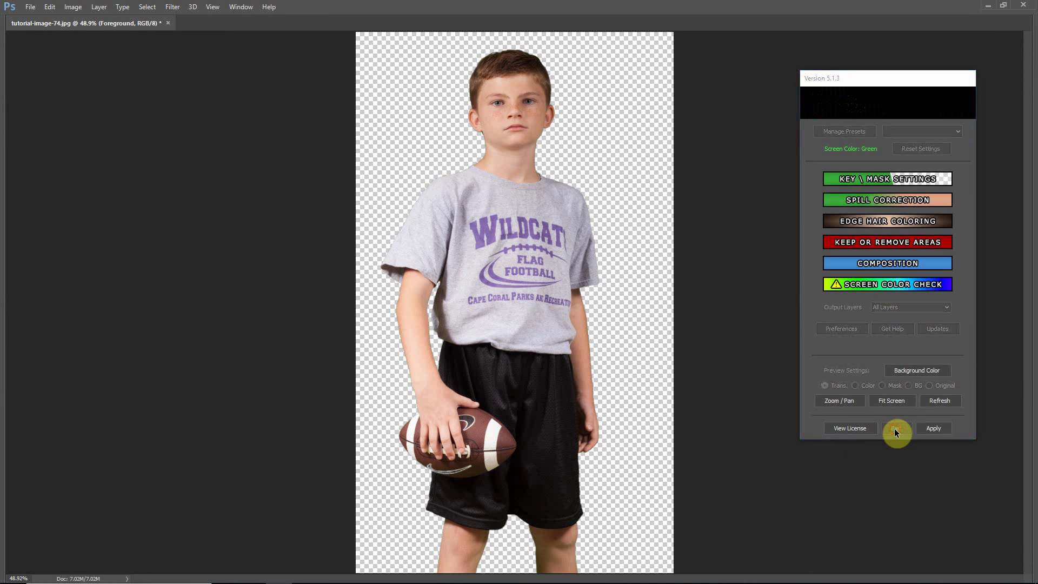
click(172, 7)
click(206, 248)
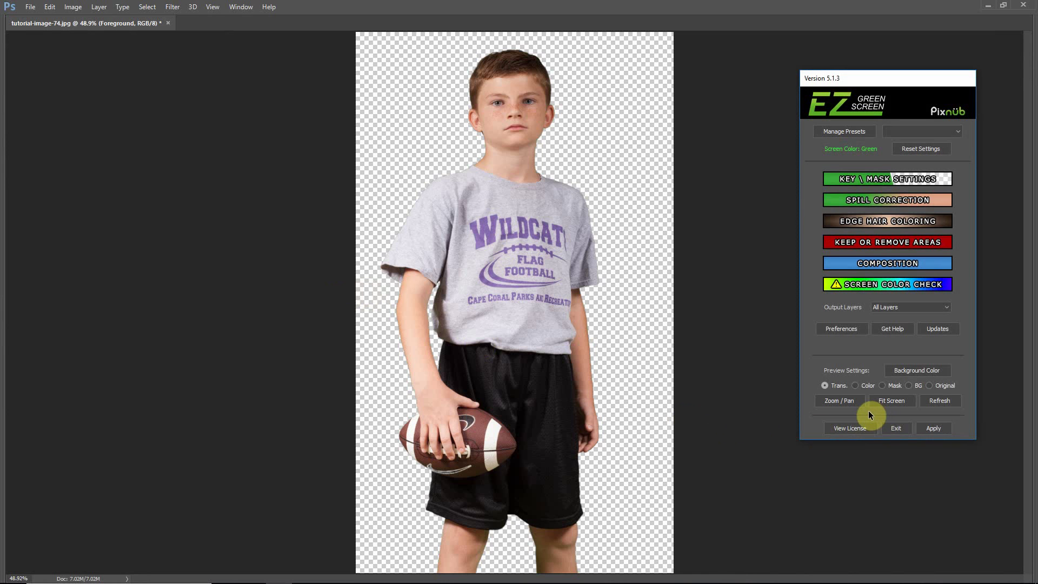
click(850, 428)
Move the EZ Green Screen License window up and to the left to reveal version 5.1.3.
drag(819, 78, 706, 72)
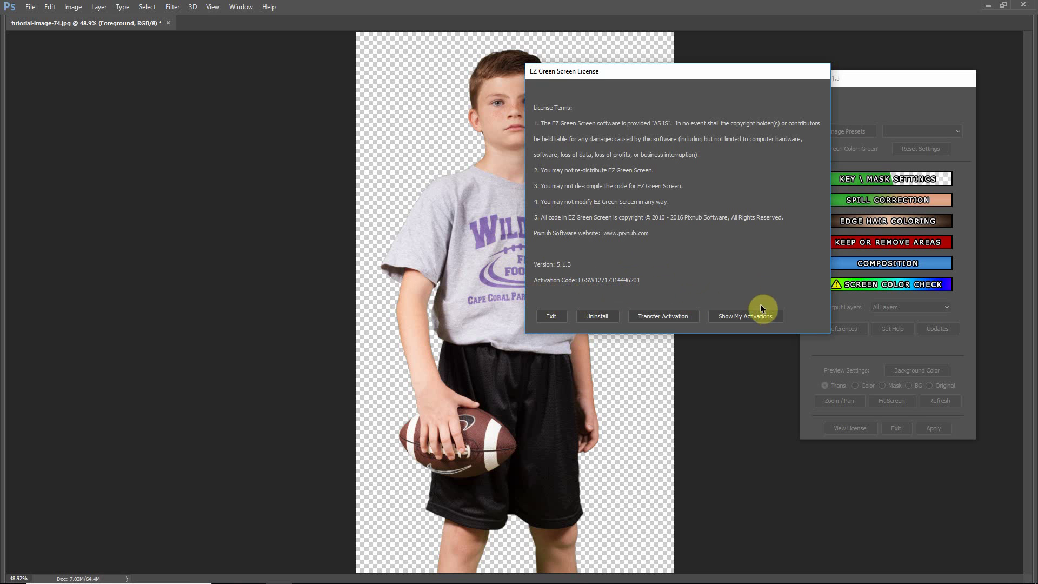
click(746, 318)
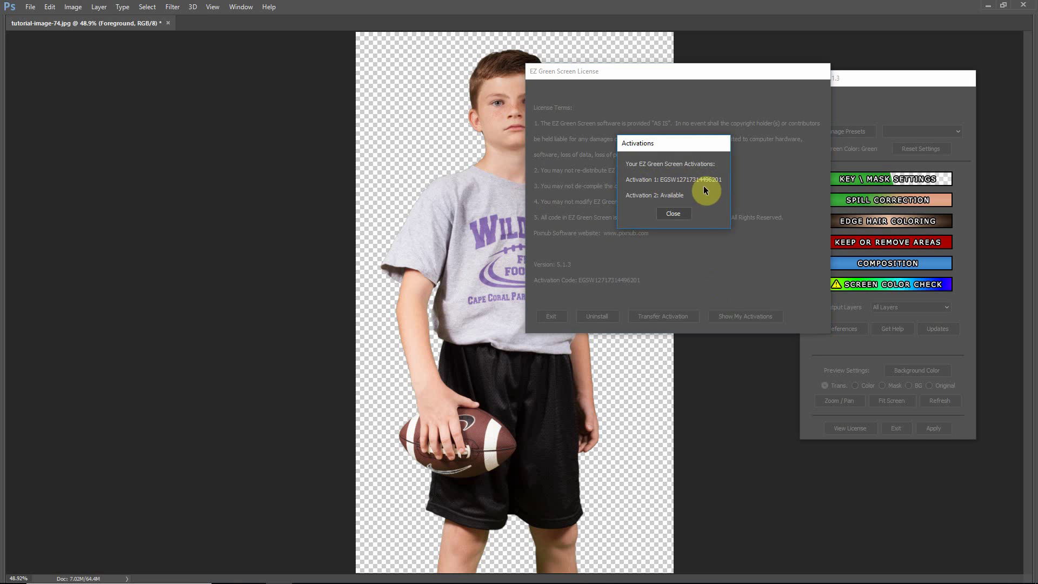
click(683, 215)
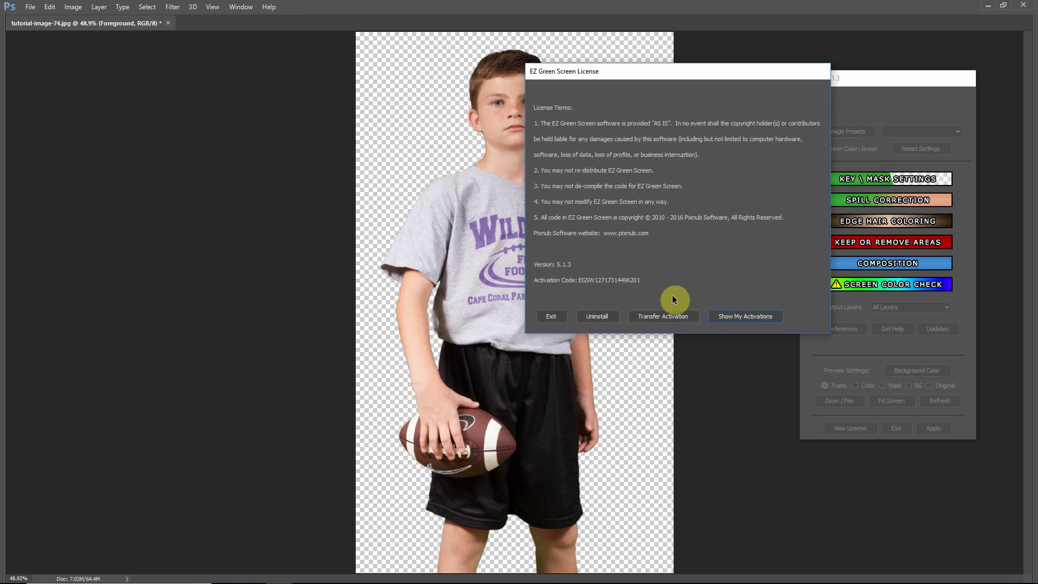
Cancel the Transfer Activation by answering No, then exit the license window.
click(677, 317)
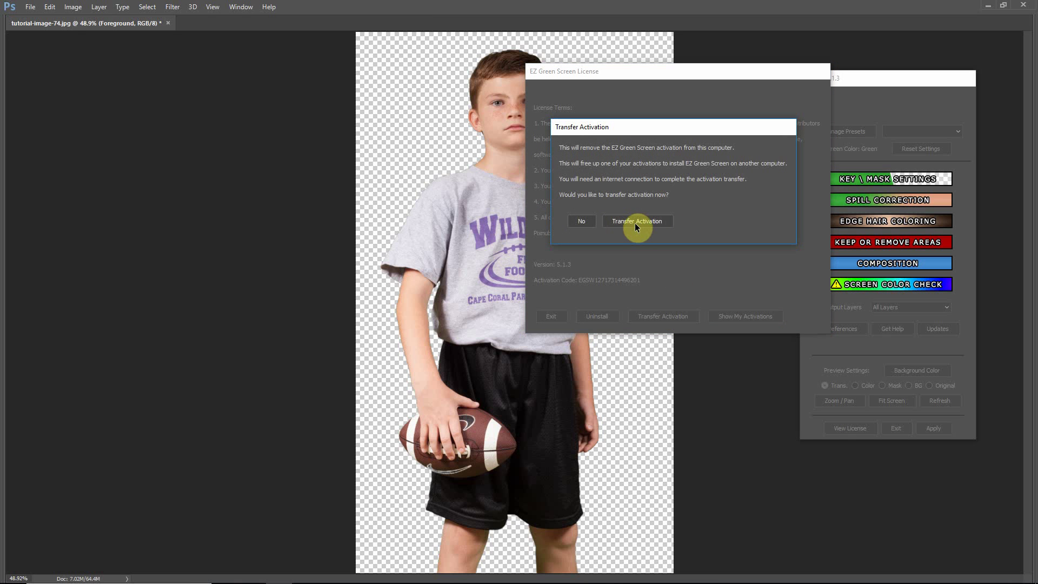
click(586, 223)
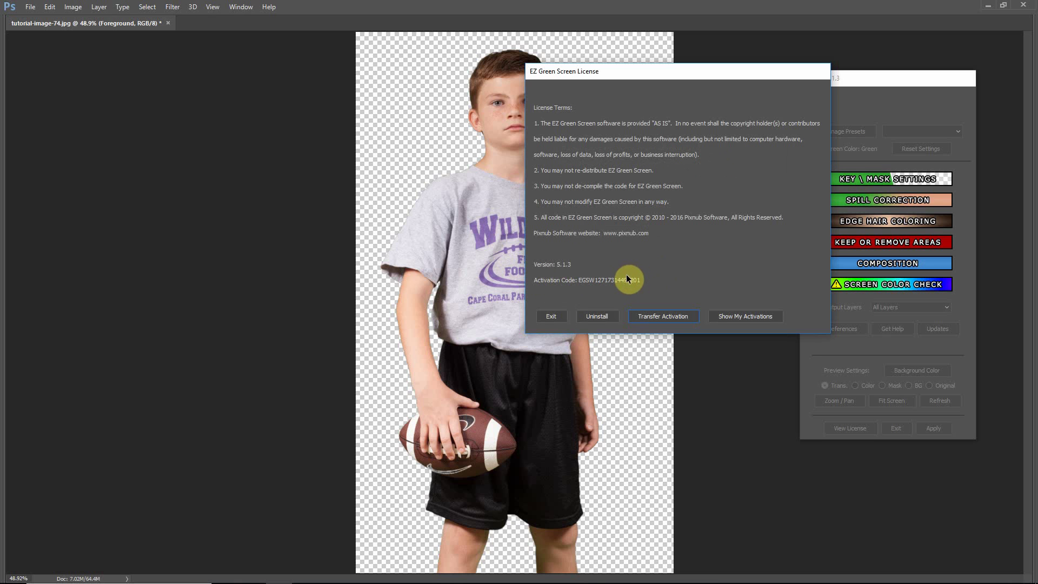
click(556, 315)
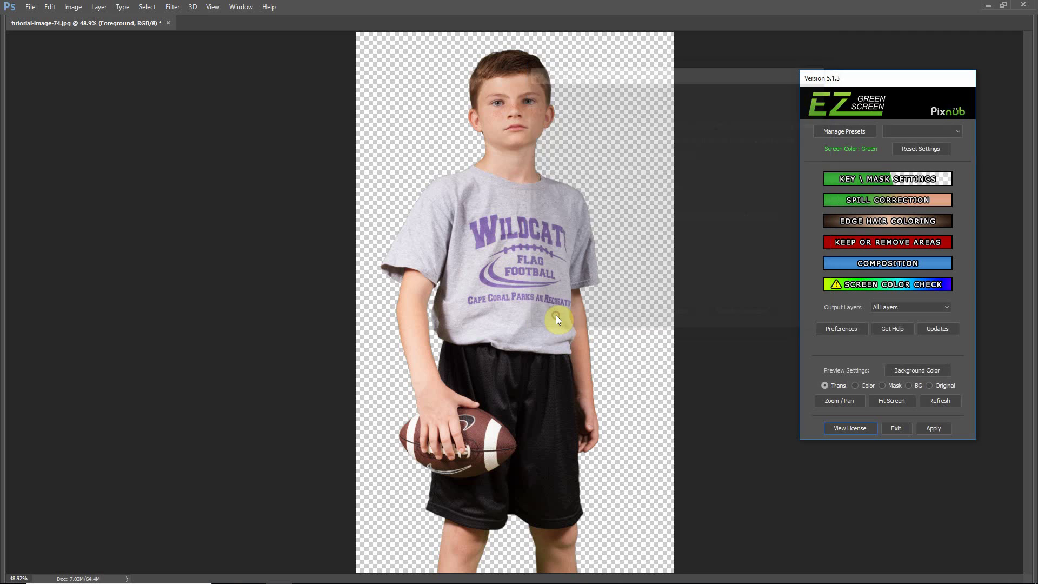